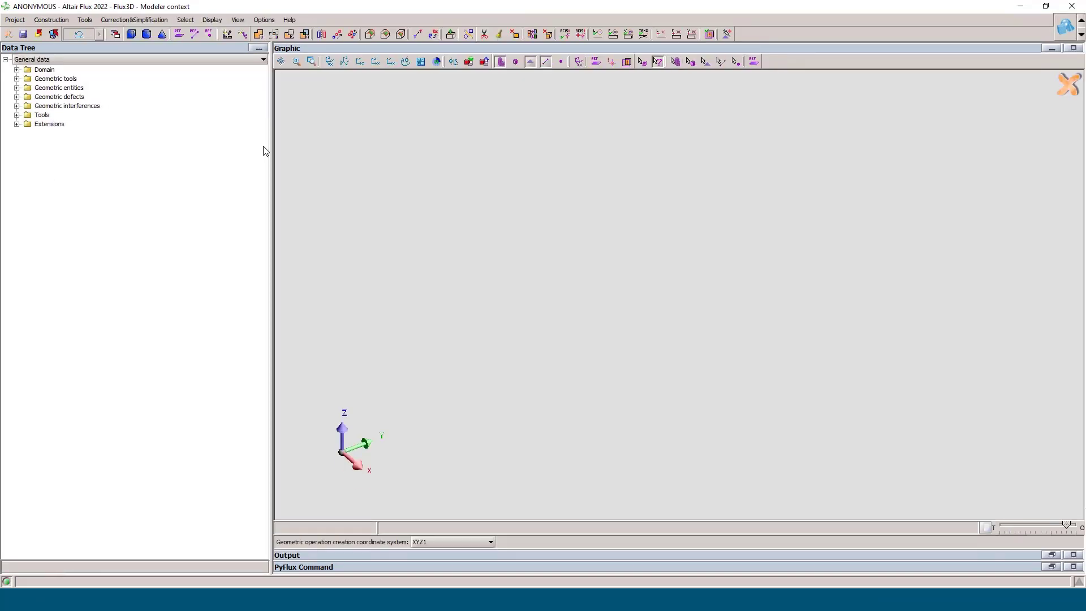
Step: Return to the standard context and load the INIT_AFIR.PFM macro from the Macros_AFIR_Machine folder
left_click(9, 35)
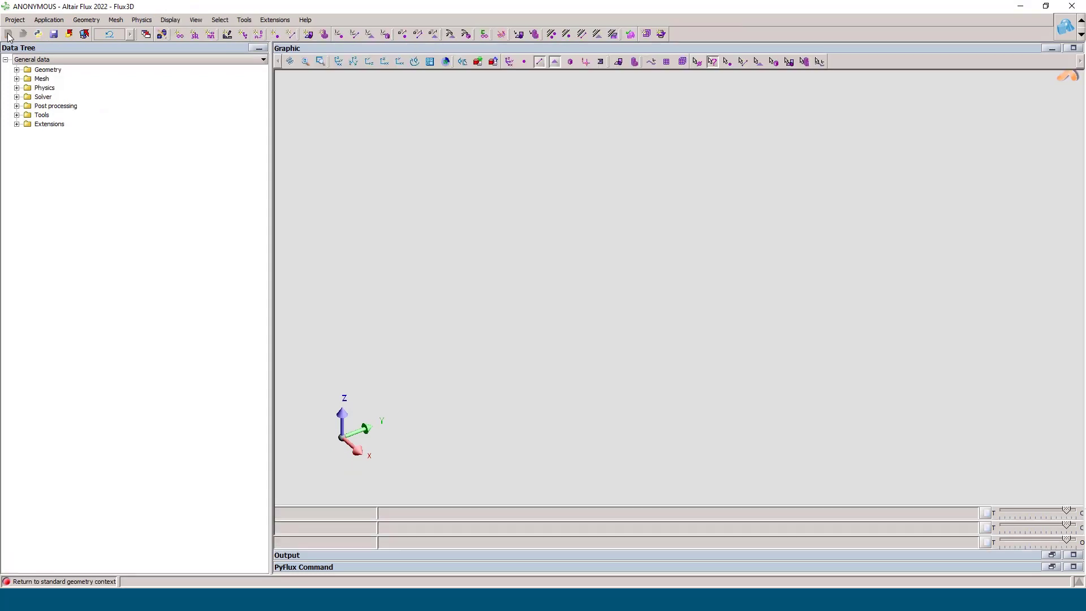
left_click(17, 124)
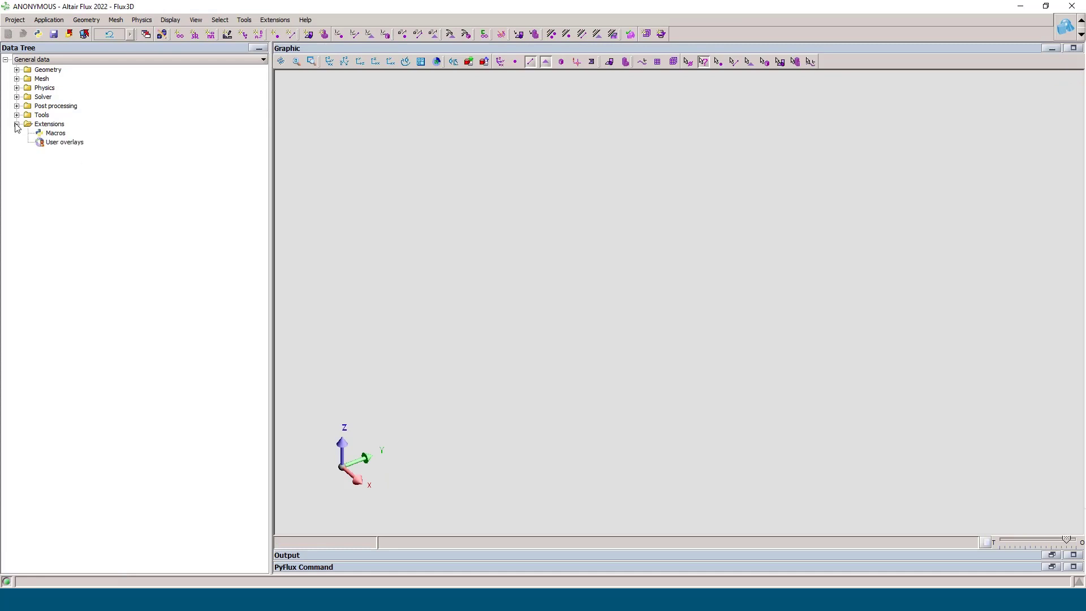
right_click(57, 135)
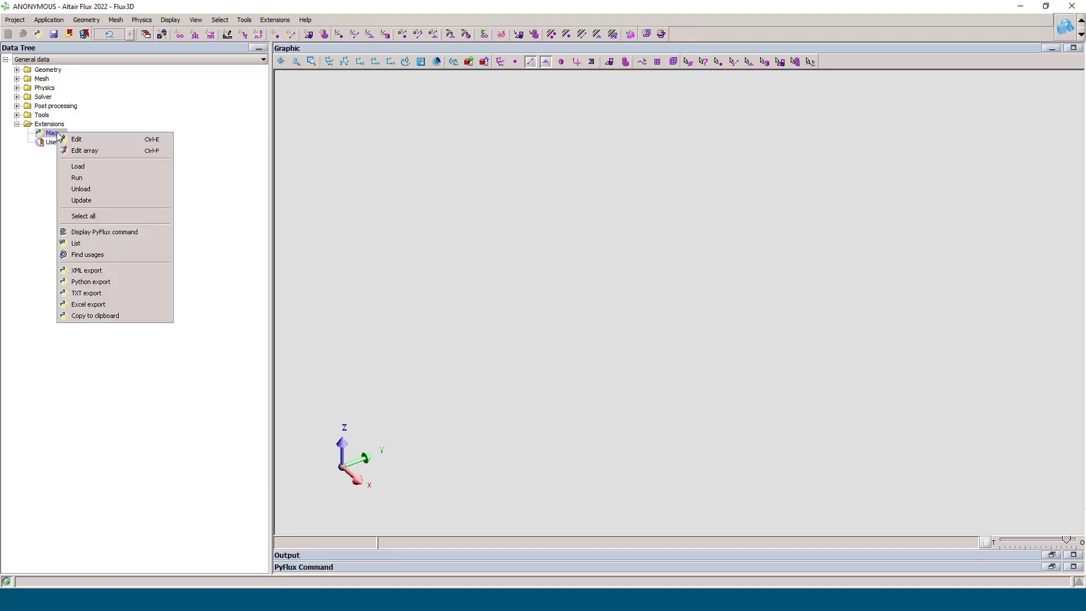
left_click(90, 168)
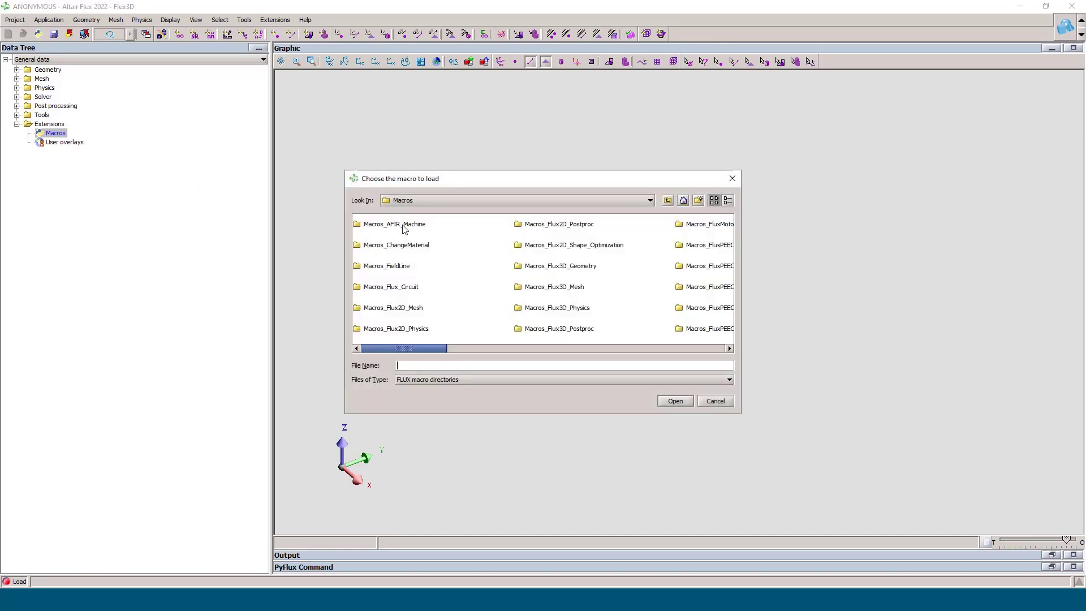
left_click(404, 228)
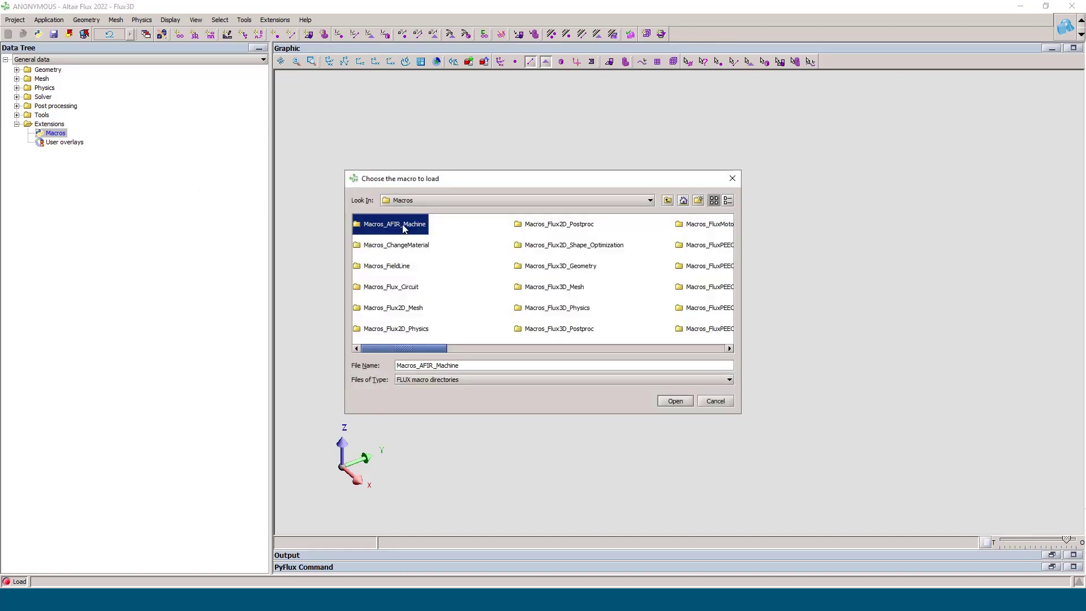
left_click(676, 402)
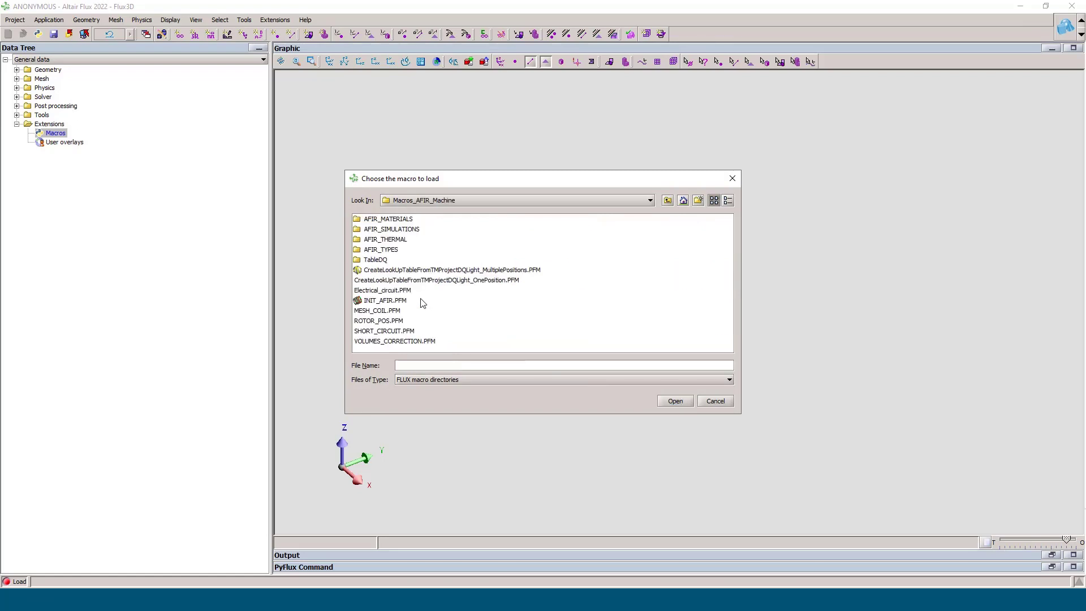
left_click(383, 300)
left_click(676, 399)
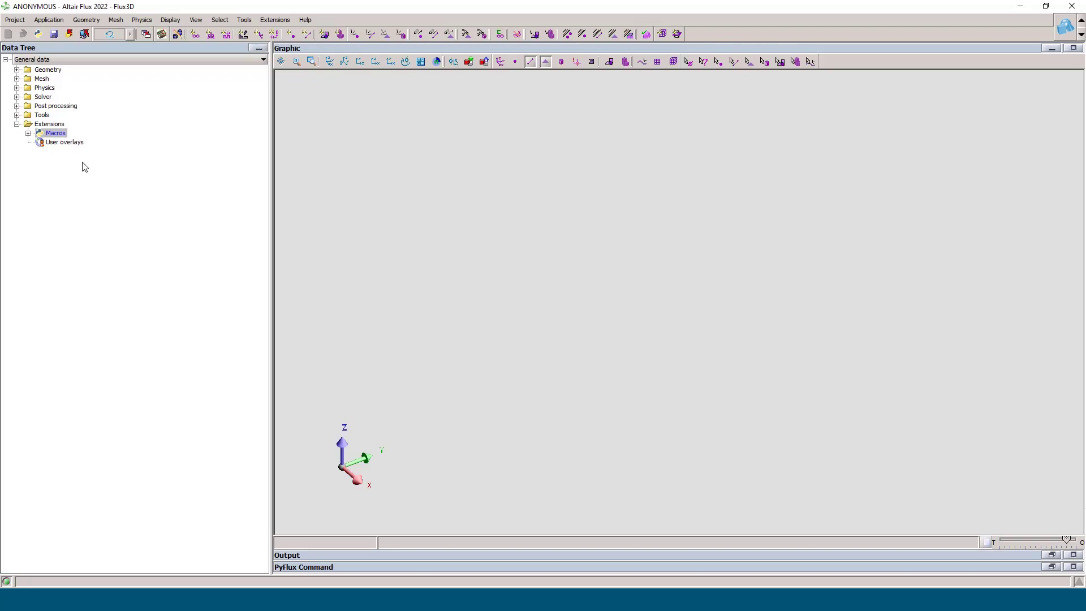
Step: Run the INIT_AFIR macro, setting the number of pole pairs to 6 and the number of slots to 18
left_click(28, 133)
left_click(63, 142)
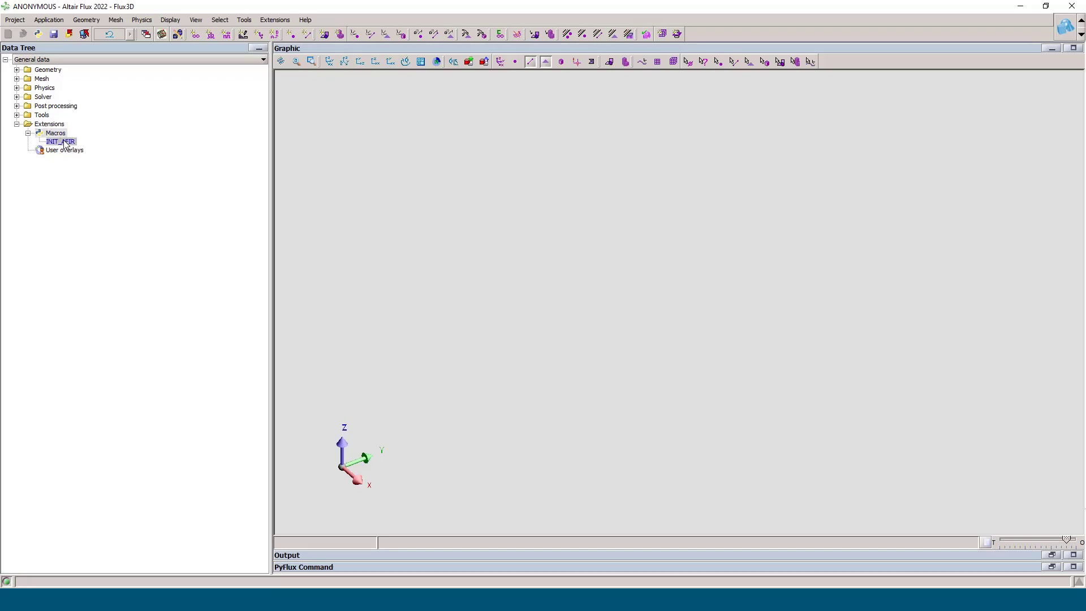
right_click(64, 144)
left_click(100, 174)
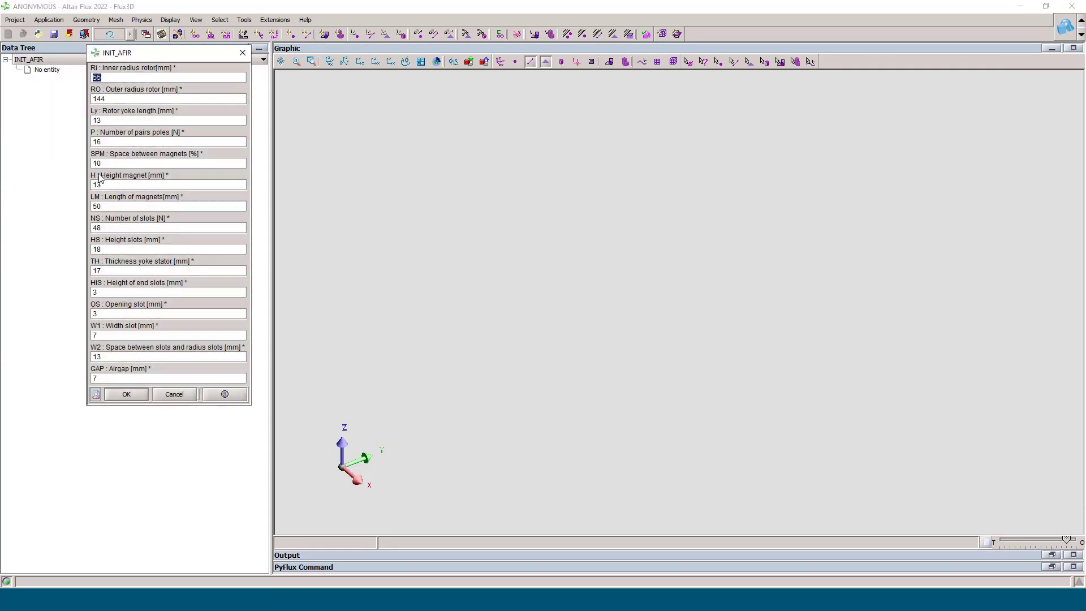
left_click_drag(158, 58, 548, 113)
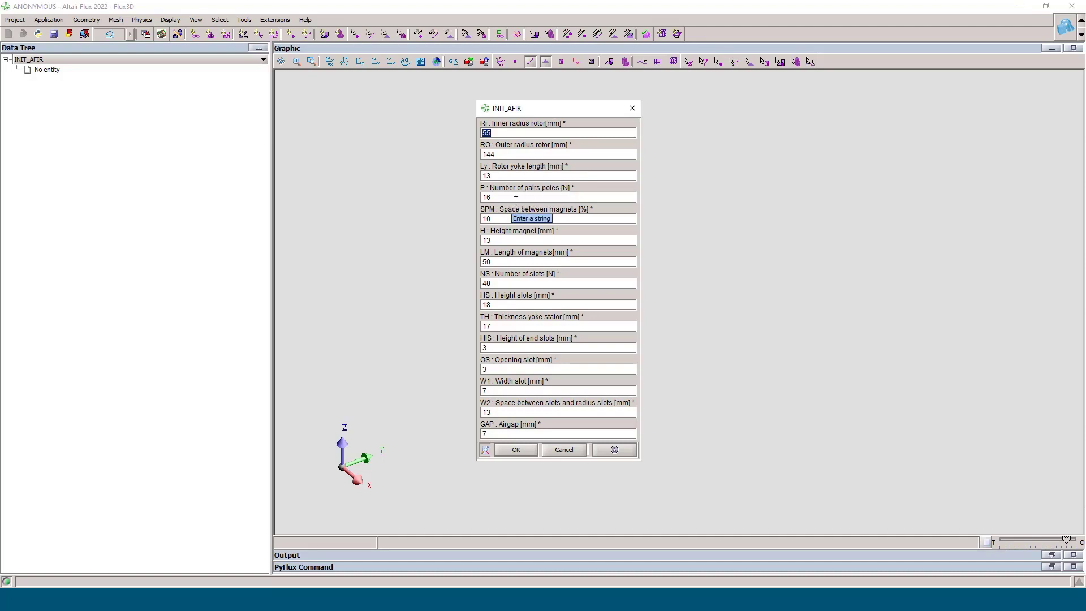
double_click(486, 197)
type("6")
double_click(505, 283)
type("18")
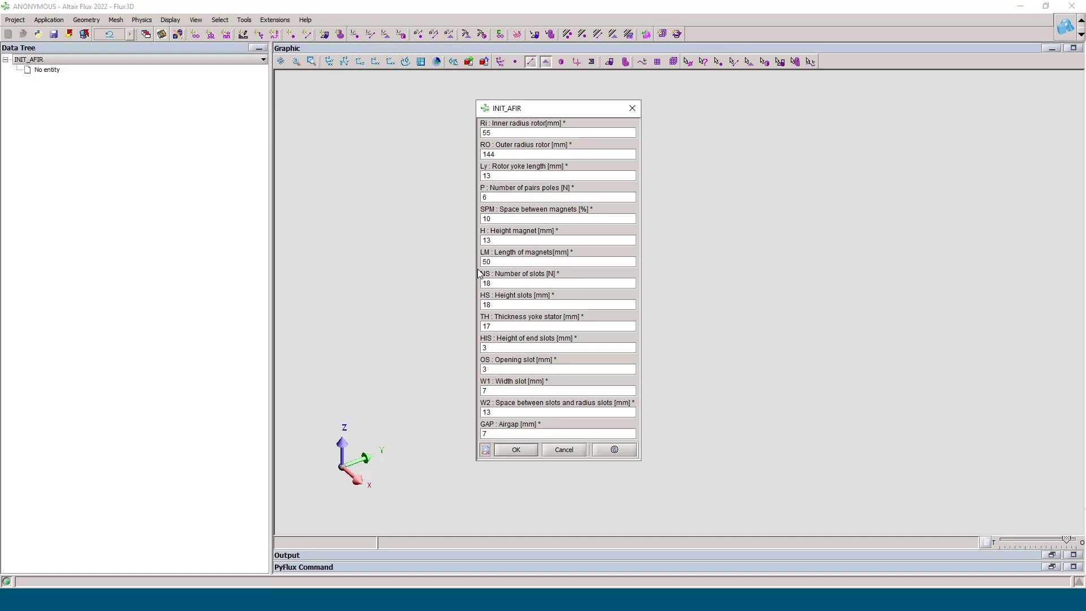
Step: Set the slot height to 9 mm and the slot width to 20 mm, then confirm the INIT_AFIR settings
left_click_drag(496, 304, 478, 305)
type("9")
left_click_drag(498, 326, 472, 325)
left_click_drag(489, 391, 469, 385)
type("20")
left_click_drag(495, 436, 471, 431)
left_click(523, 451)
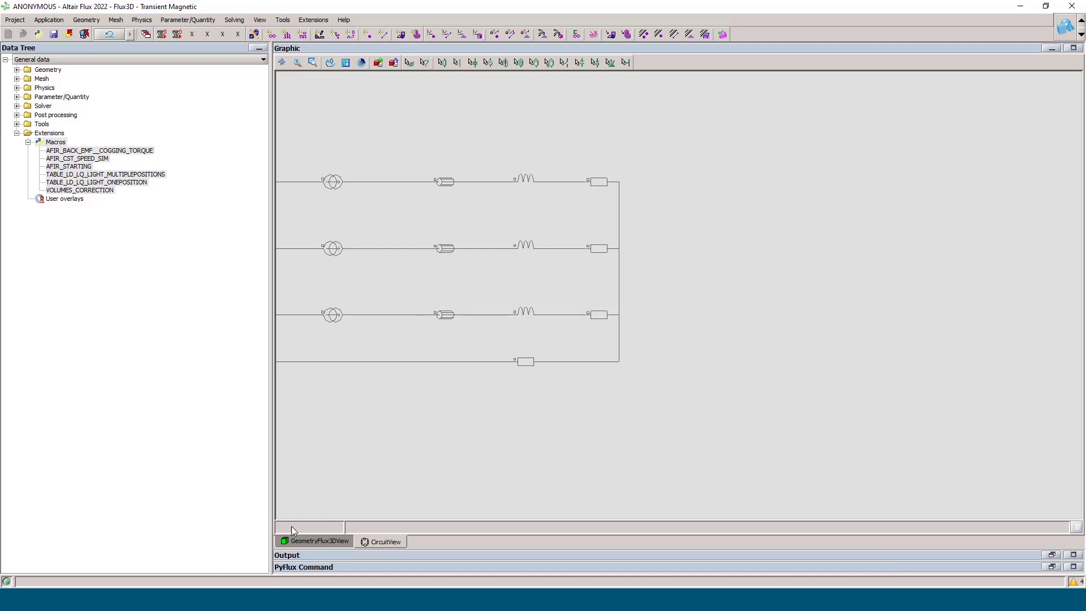
Step: Switch to the 3D geometry view and open the AFIR_BACK_EMF__COGGING_TORQUE macro's settings without running it
left_click(317, 542)
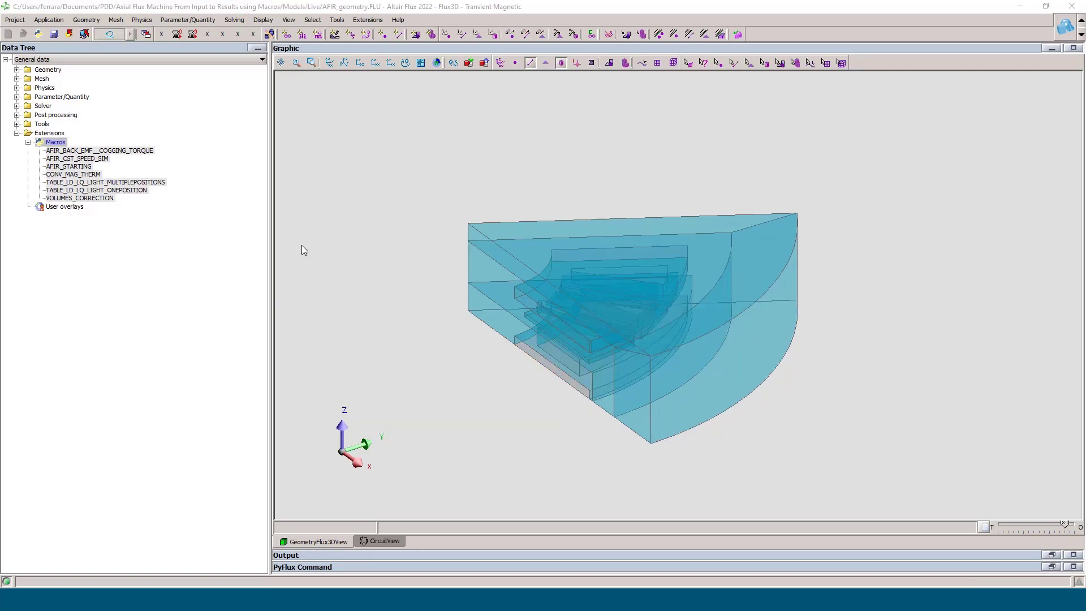
right_click(103, 152)
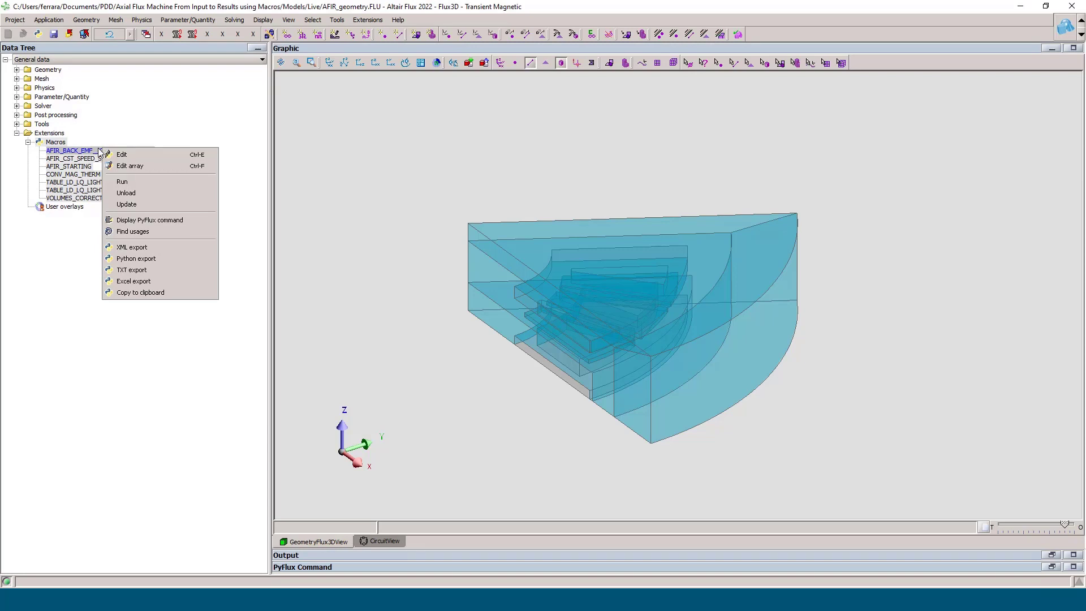
left_click(122, 181)
left_click_drag(161, 59, 311, 114)
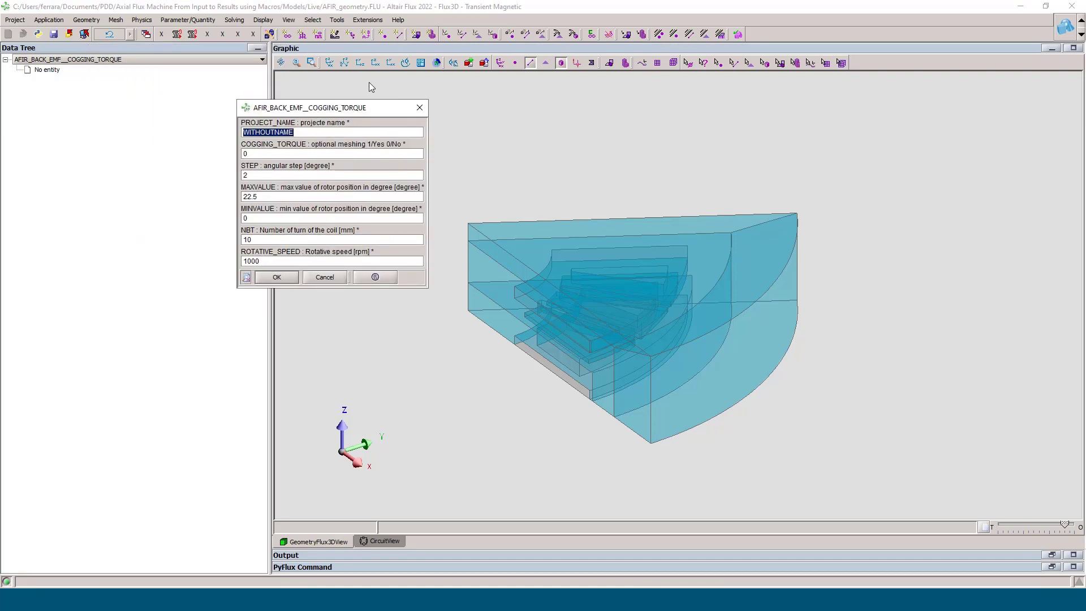
left_click(327, 278)
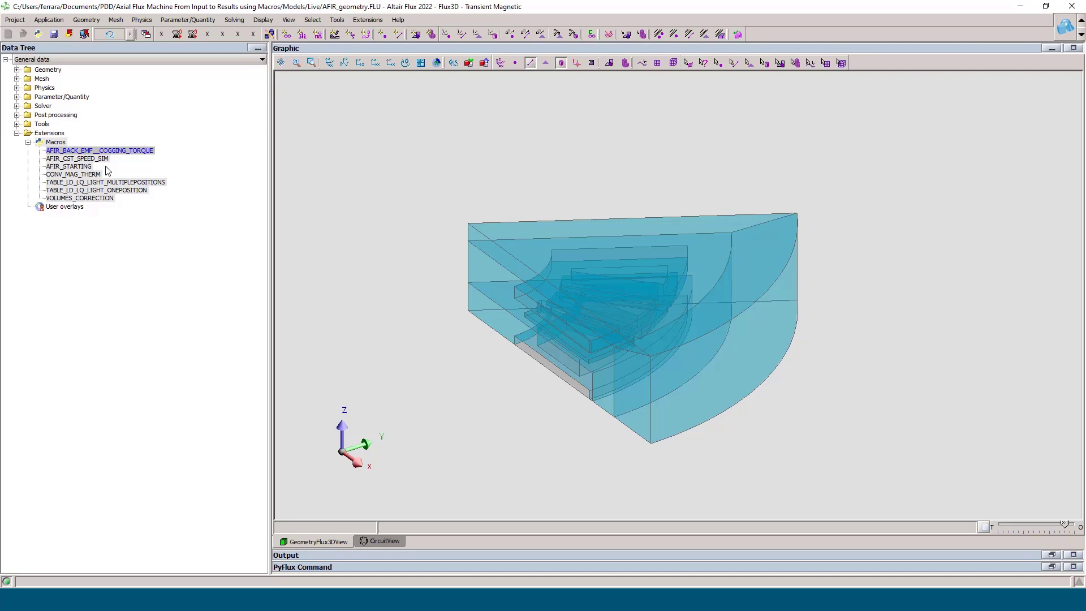
Step: Load the CONV_MAG_THERM.PFM macro from the AFIR_THERMAL subfolder of Macros_AFIR_Machine
left_click(55, 142)
right_click(56, 142)
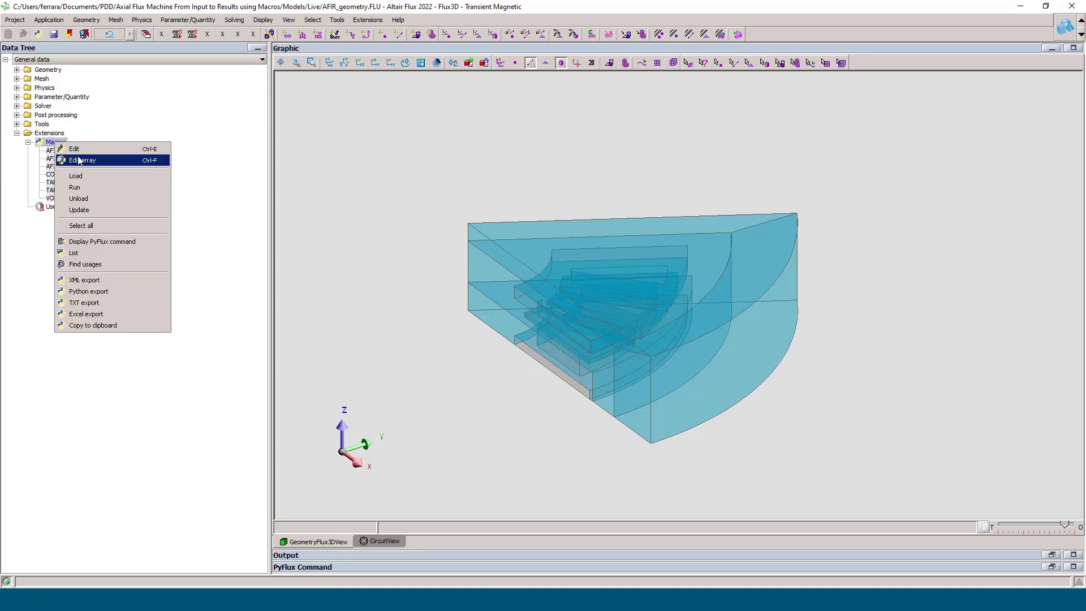
left_click(82, 176)
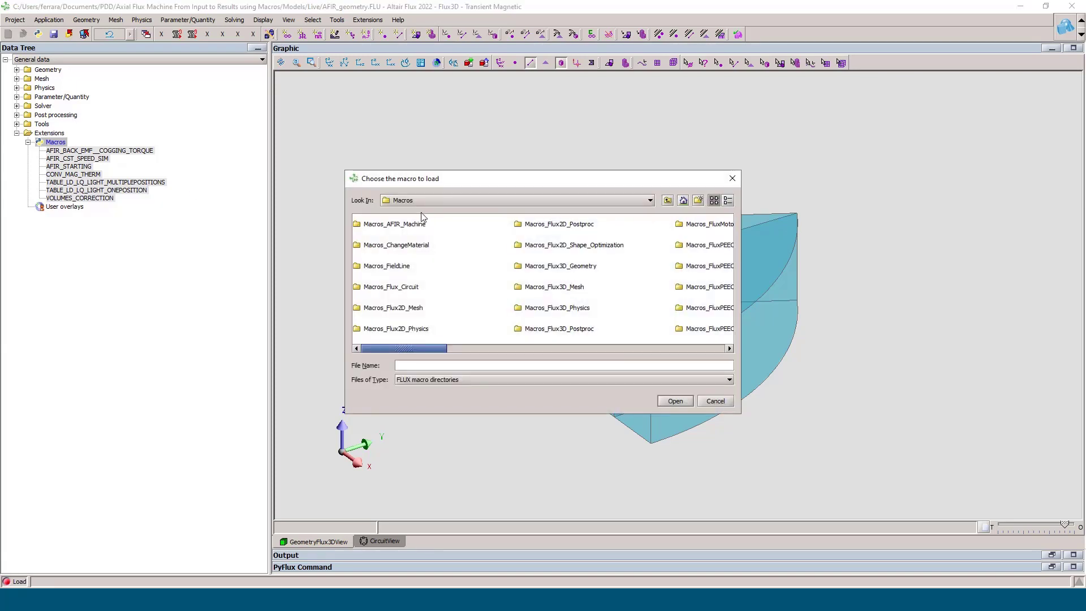
left_click(404, 226)
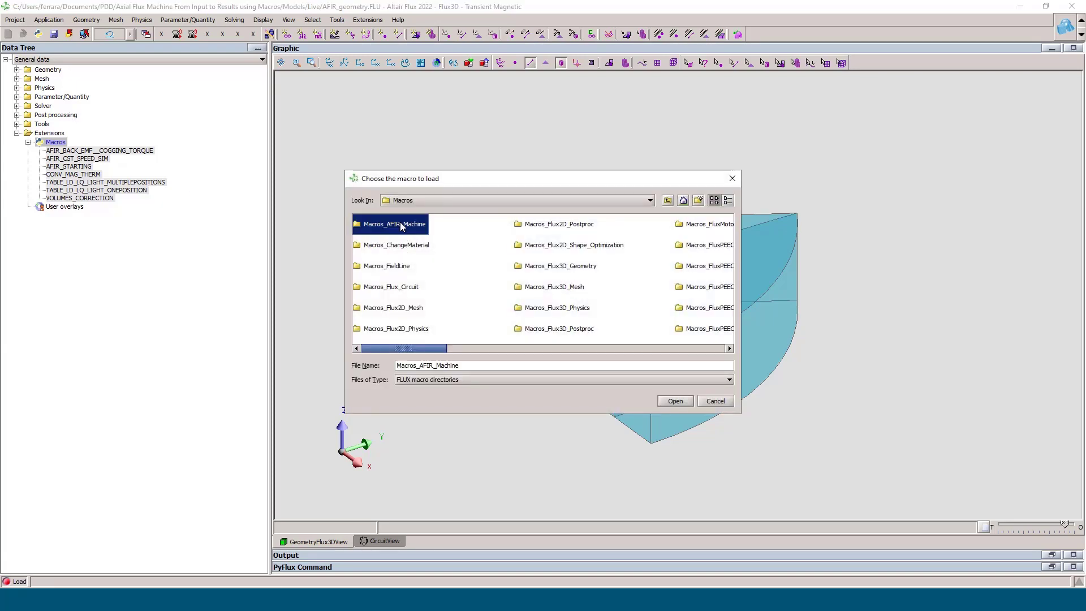
left_click(676, 401)
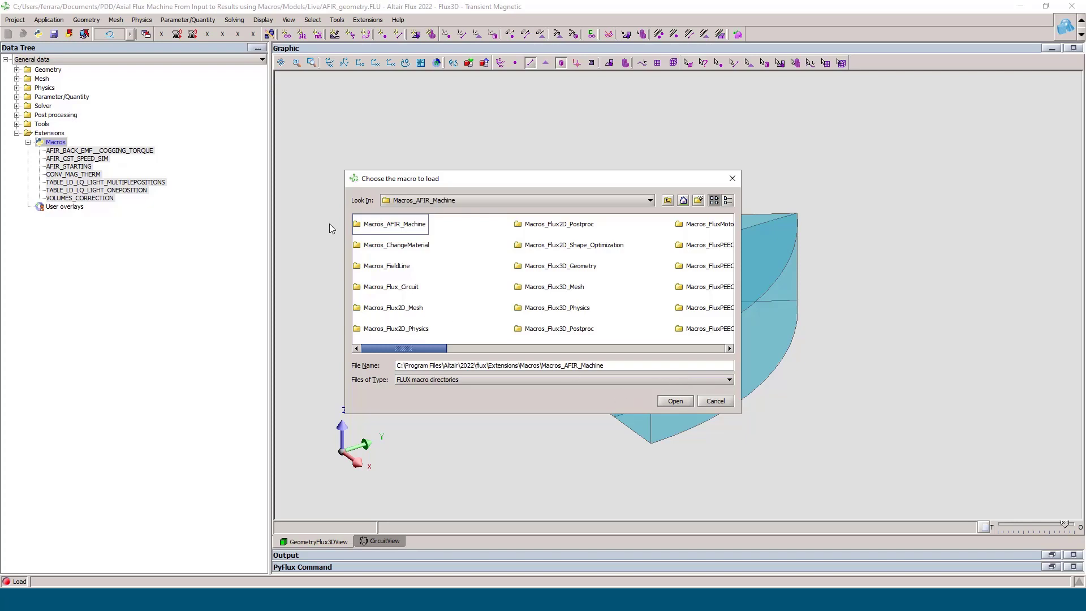
left_click(674, 401)
left_click(377, 240)
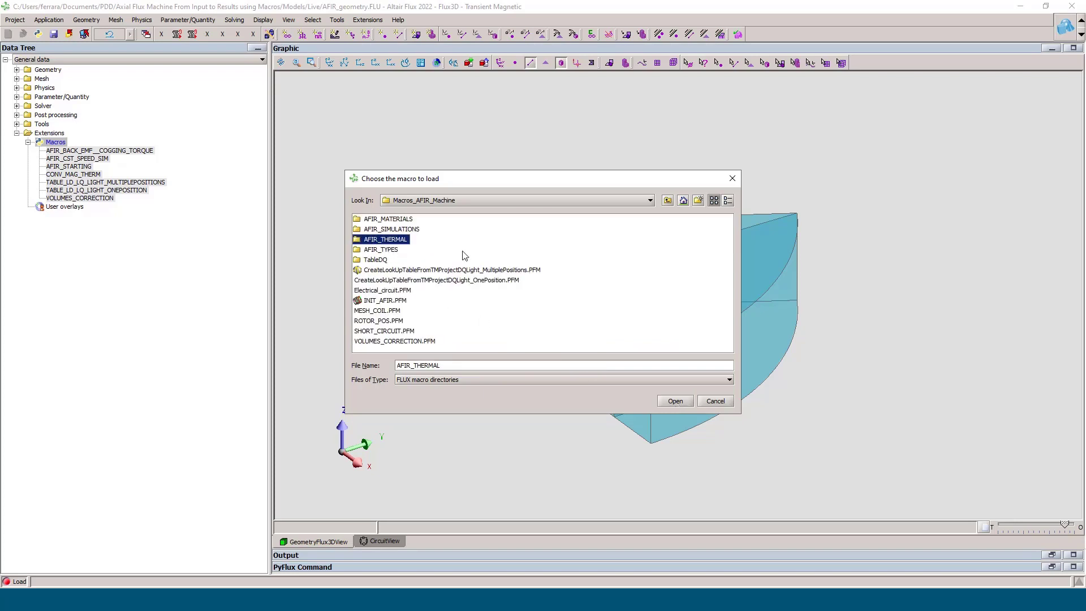
left_click(670, 401)
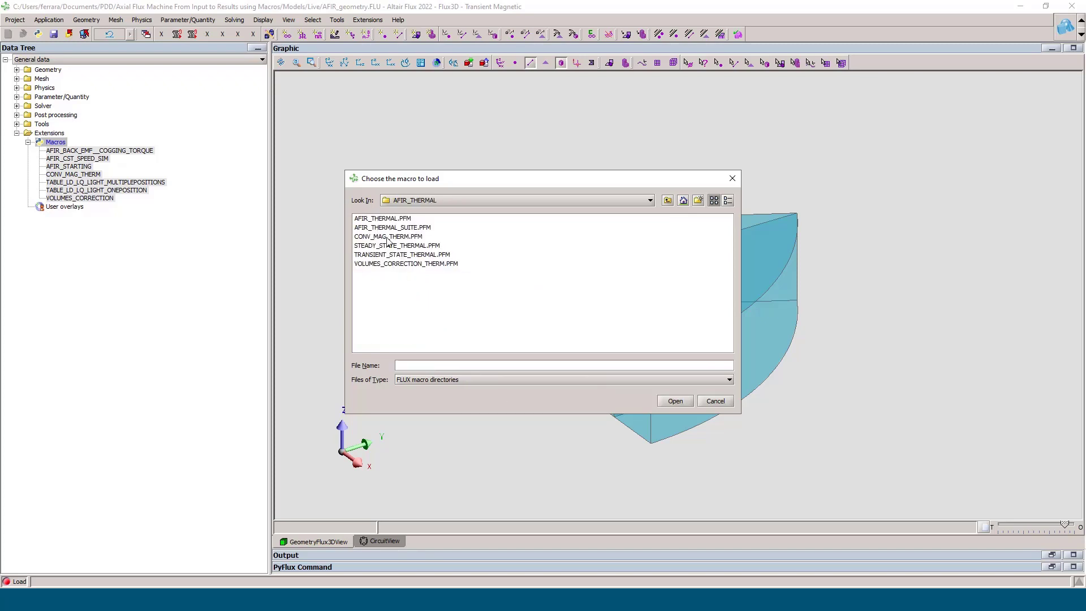
left_click(388, 236)
left_click(678, 400)
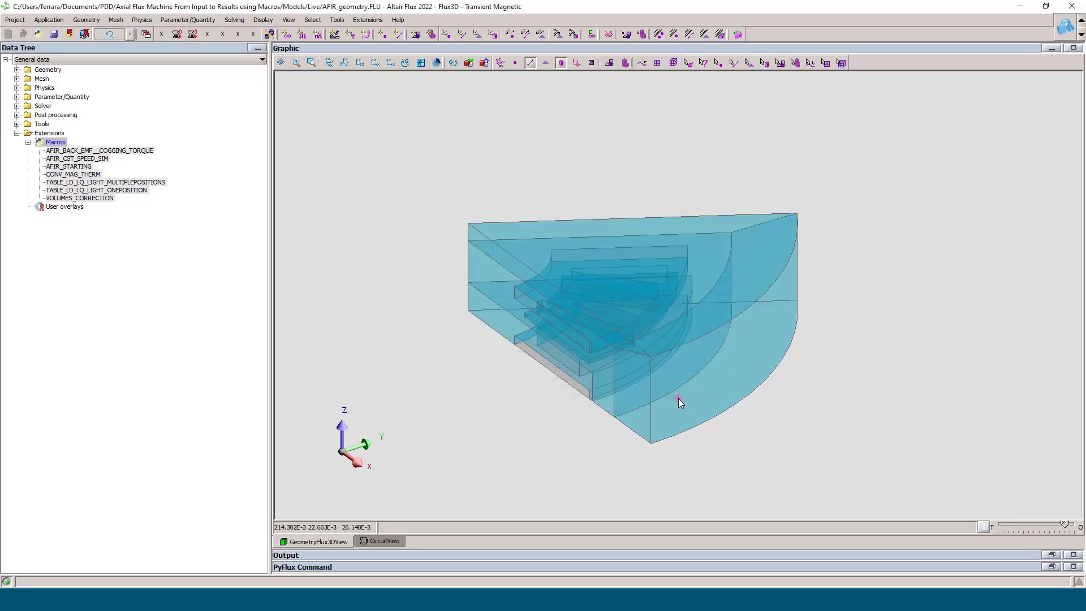
Step: Run the CONV_MAG_THERM macro with coils with insulator set to 1
left_click(74, 174)
right_click(76, 174)
left_click(95, 208)
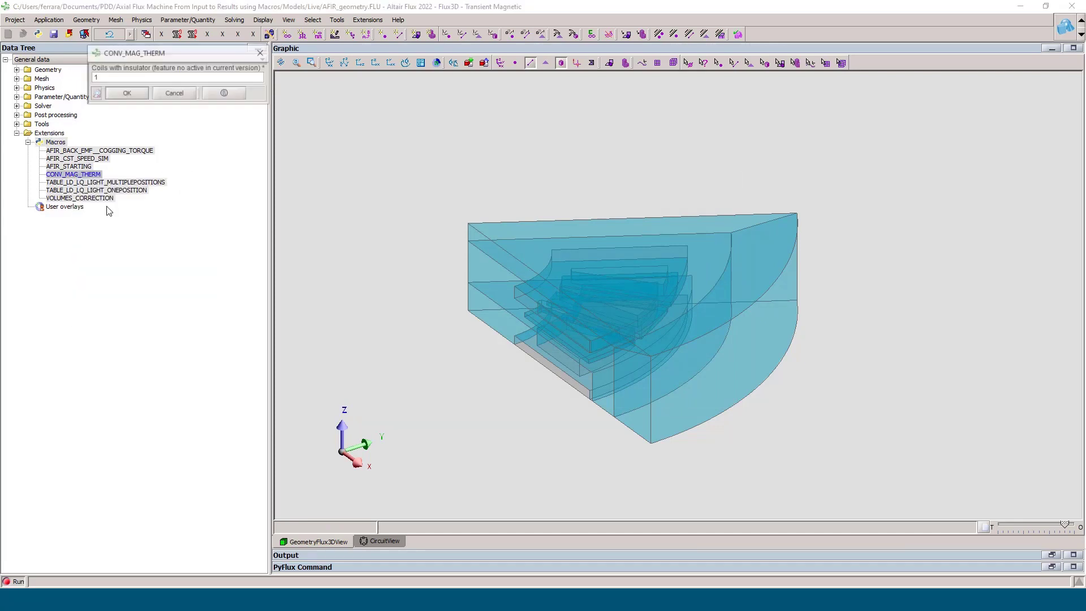
left_click(130, 92)
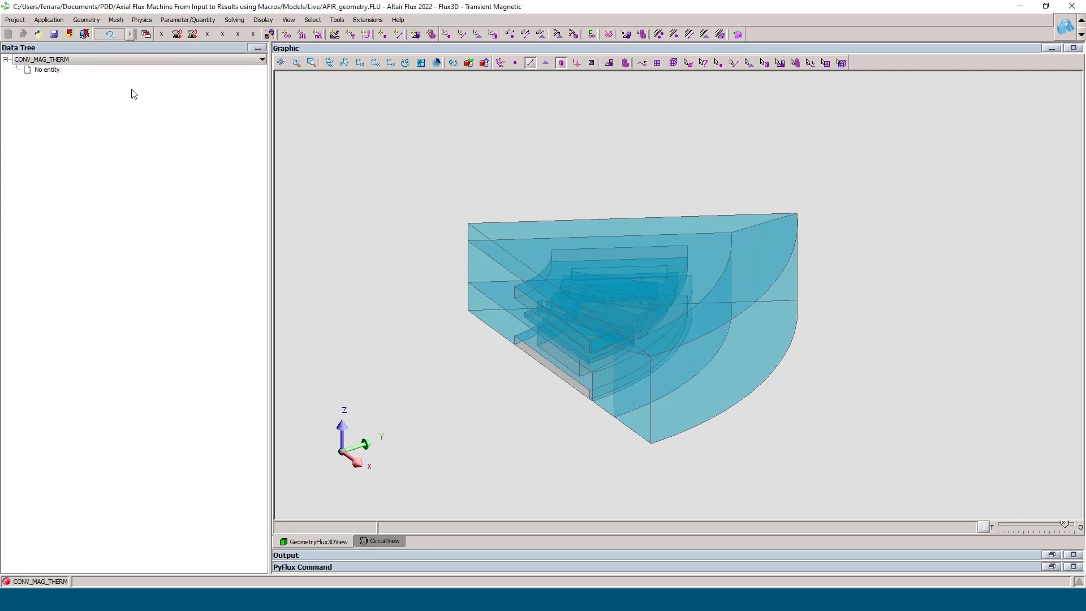